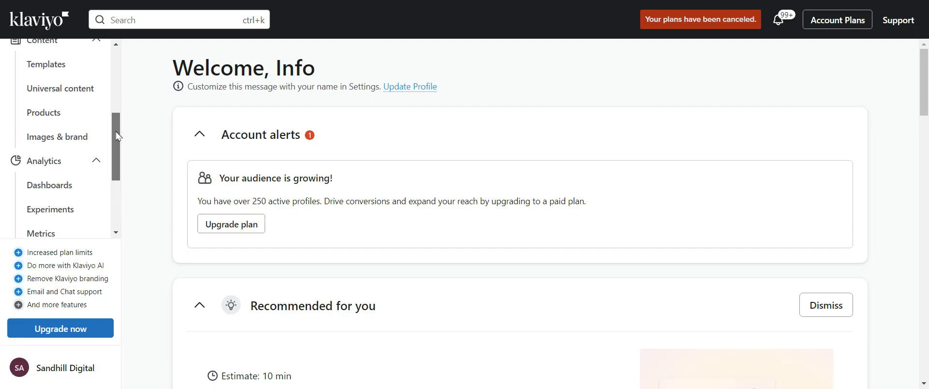
Go to the custom reports area of Analytics and start creating a custom report
{"action": "left_click", "coordinate": [101, 166]}
{"action": "left_click", "coordinate": [101, 166]}
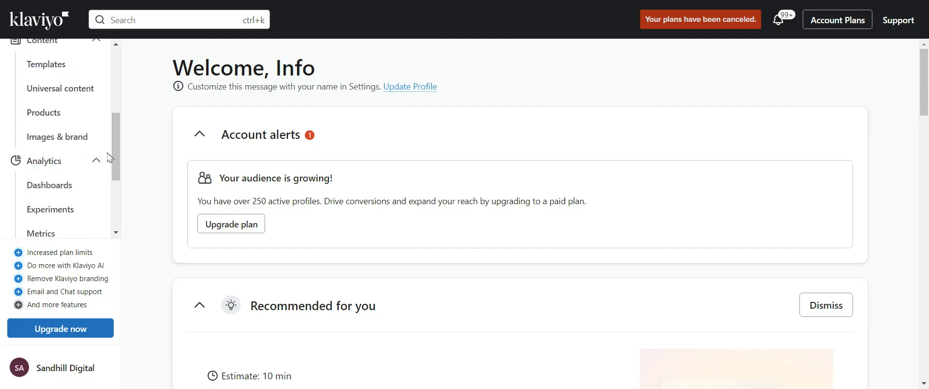
{"action": "scroll", "coordinate": [119, 156], "scroll_direction": "down", "scroll_amount": 1}
{"action": "left_click_drag", "start_coordinate": [120, 153], "coordinate": [118, 192]}
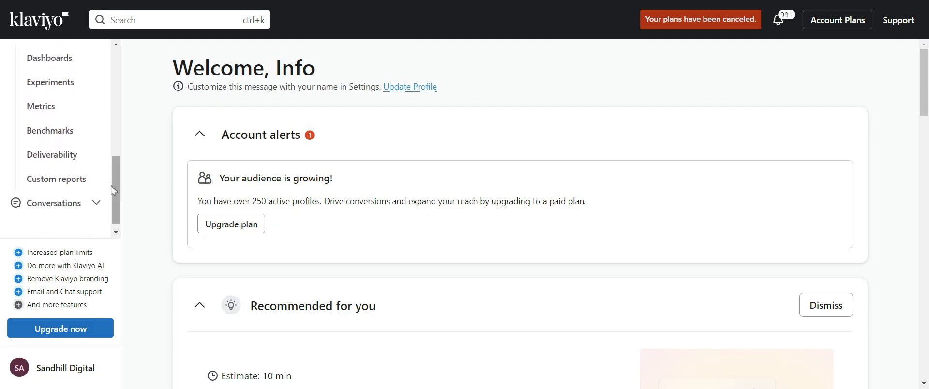
{"action": "left_click", "coordinate": [68, 183]}
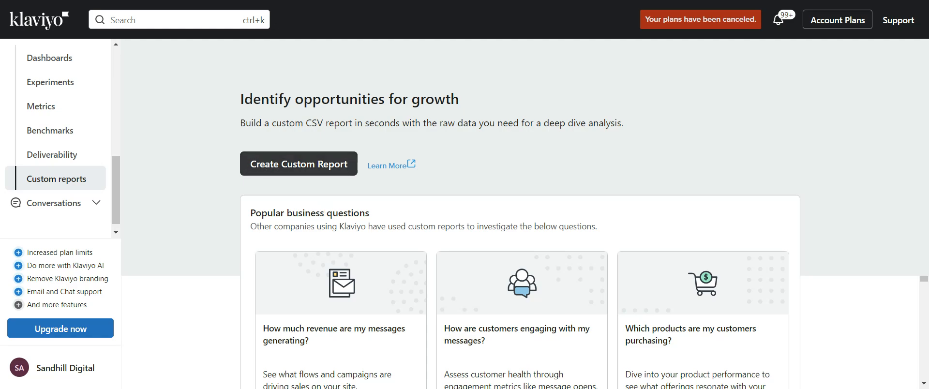
{"action": "left_click", "coordinate": [290, 166]}
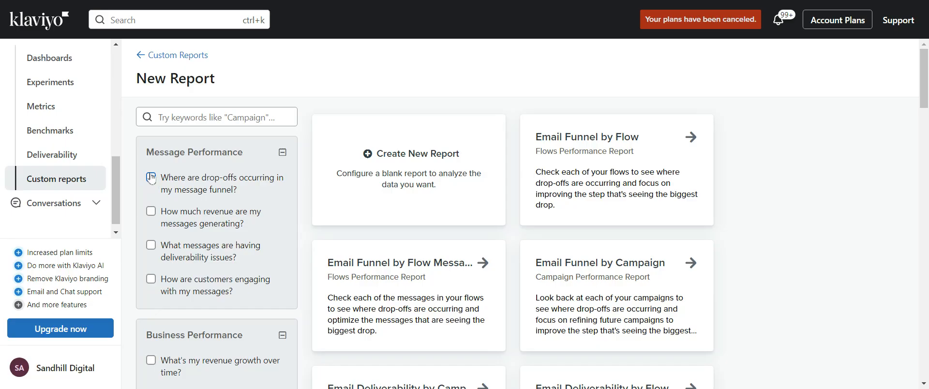
Browse the prebuilt report templates, then create a new blank report
{"action": "scroll", "coordinate": [629, 217], "scroll_direction": "down", "scroll_amount": 15}
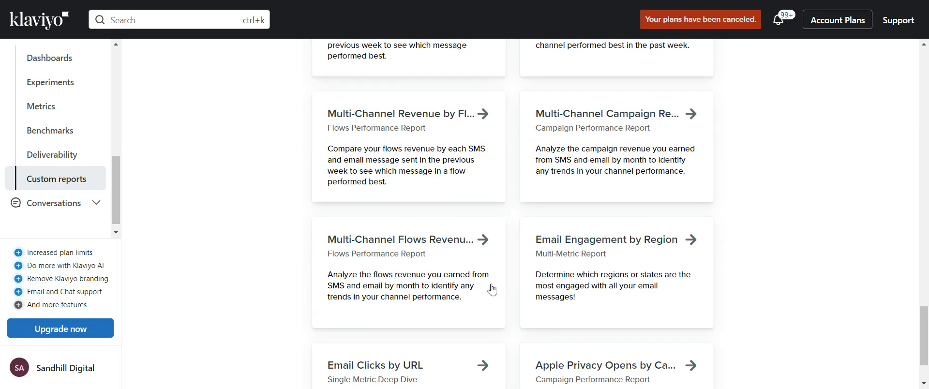
{"action": "scroll", "coordinate": [492, 289], "scroll_direction": "up", "scroll_amount": 15}
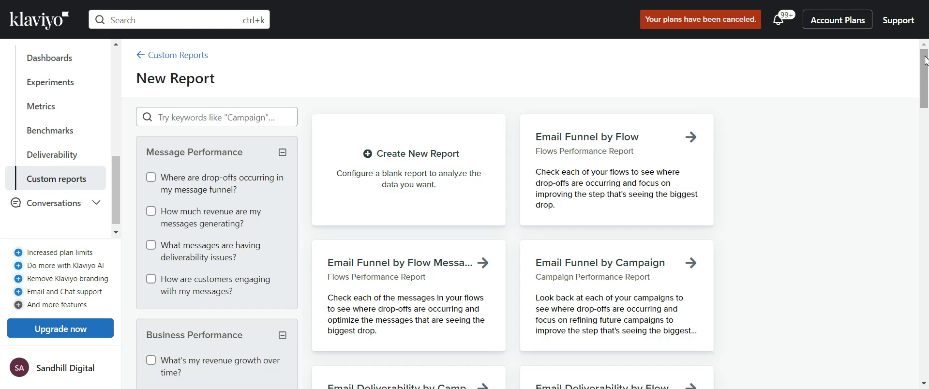
{"action": "left_click_drag", "start_coordinate": [923, 68], "coordinate": [921, 97]}
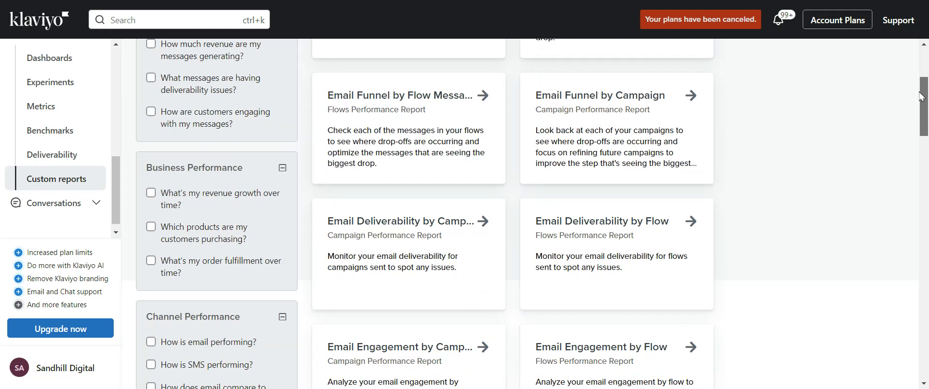
{"action": "scroll", "coordinate": [922, 96], "scroll_direction": "up", "scroll_amount": 3}
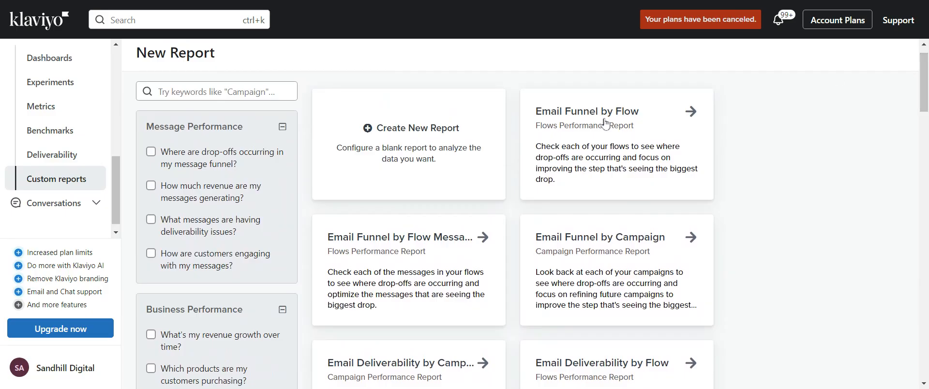
{"action": "left_click", "coordinate": [415, 154]}
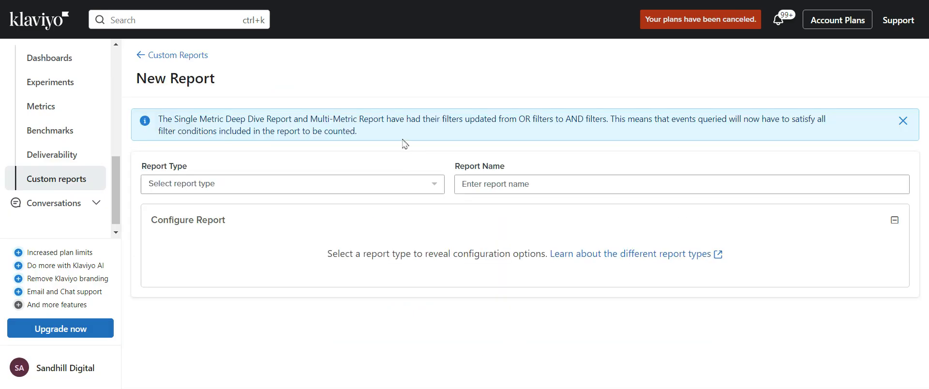
Set the report type to Flows Performance Report
{"action": "left_click", "coordinate": [344, 184]}
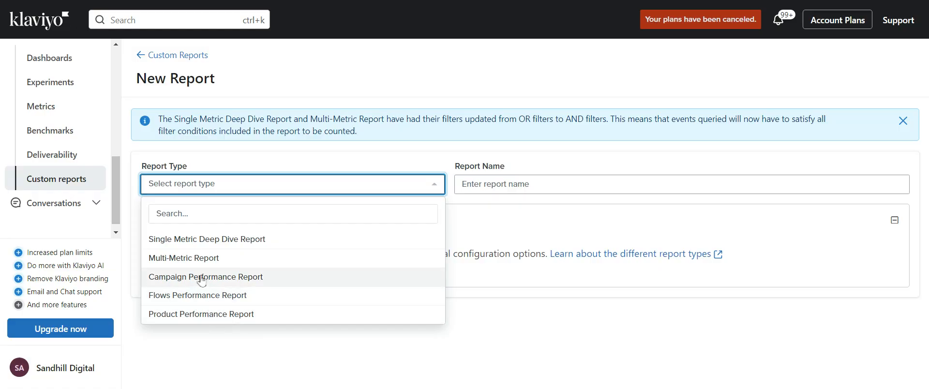
{"action": "left_click", "coordinate": [235, 301]}
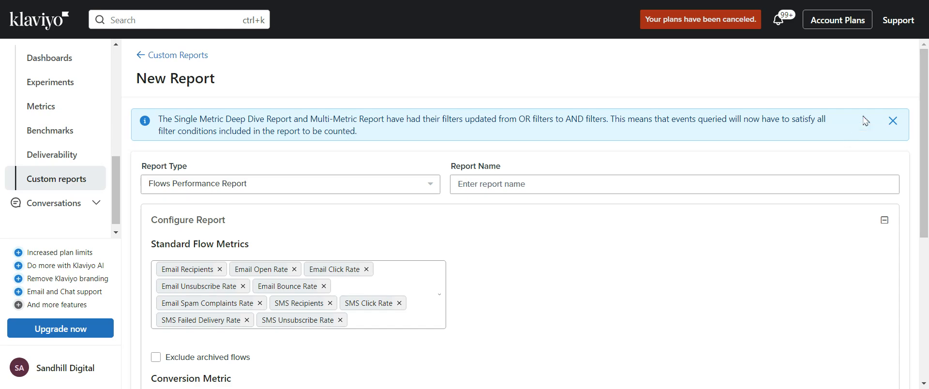
{"action": "scroll", "coordinate": [925, 130], "scroll_direction": "down", "scroll_amount": 2}
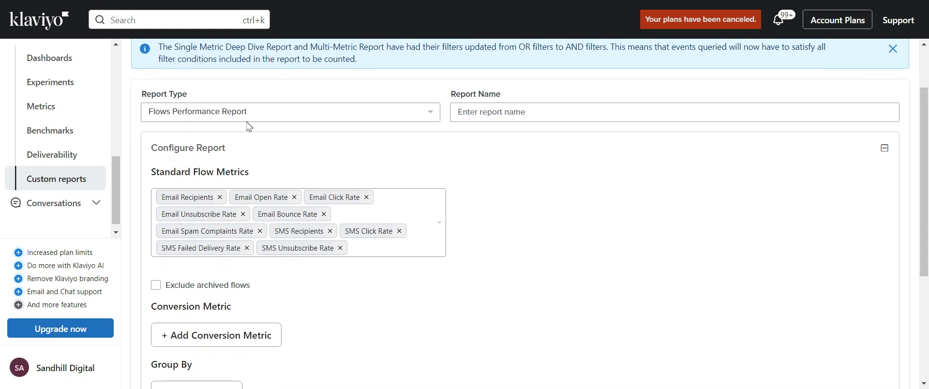
{"action": "left_click", "coordinate": [260, 120]}
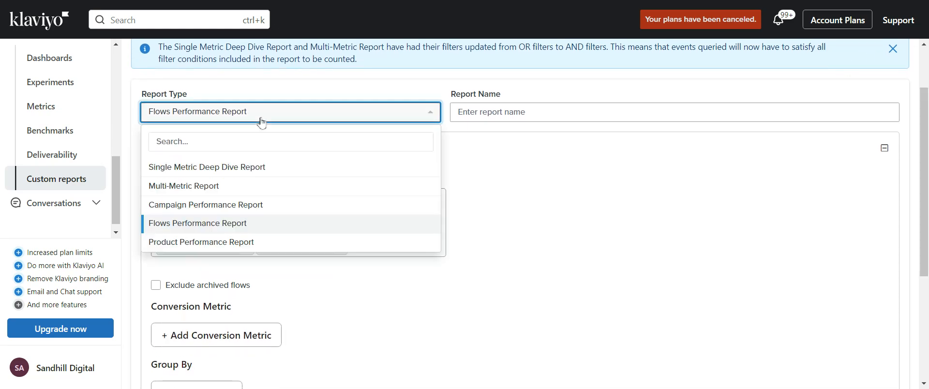
{"action": "left_click", "coordinate": [184, 223]}
Name the report "Weekly Report - Flows - SHD"
{"action": "left_click", "coordinate": [525, 113]}
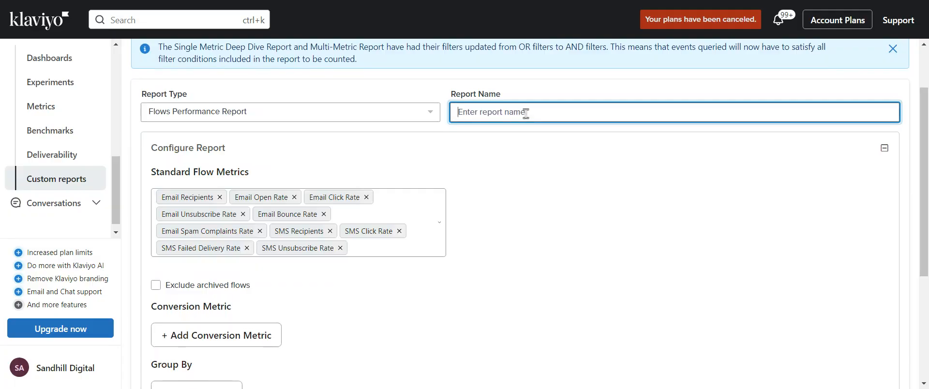
{"action": "type", "text": "A"}
{"action": "key", "text": "BackSpace"}
{"action": "type", "text": "Weekly "}
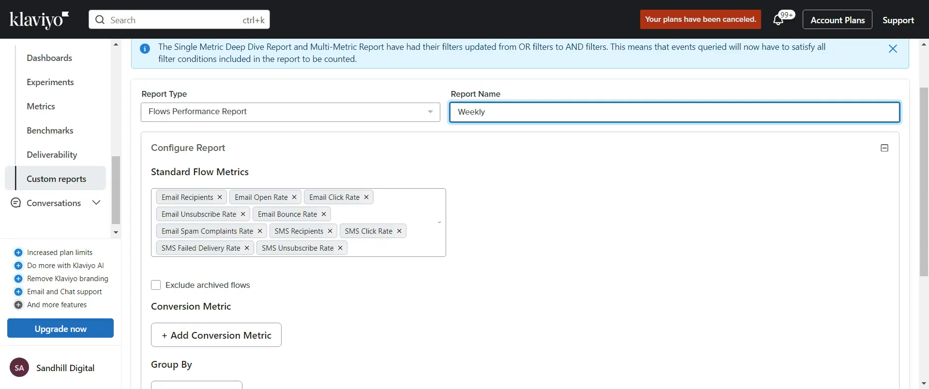
{"action": "type", "text": "Report - Flows - SHD"}
Review which standard flow metrics can be included in the report, leaving the selection as it is
{"action": "scroll", "coordinate": [921, 154], "scroll_direction": "down", "scroll_amount": 1}
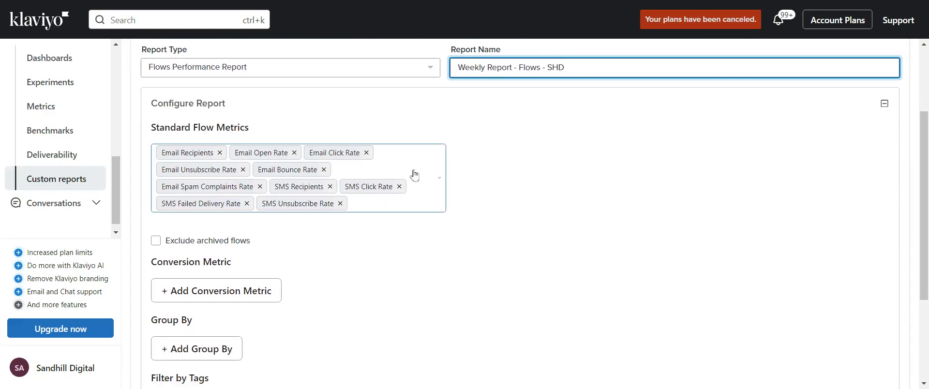
{"action": "left_click", "coordinate": [425, 168]}
{"action": "mouse_move", "coordinate": [738, 121]}
{"action": "left_mouse_down"}
{"action": "mouse_move", "coordinate": [746, 276]}
{"action": "mouse_move", "coordinate": [746, 114]}
{"action": "left_mouse_up"}
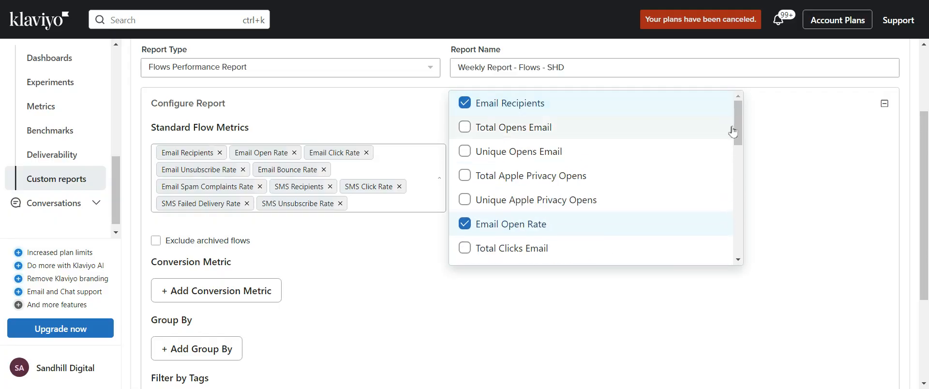
{"action": "left_click_drag", "start_coordinate": [735, 131], "coordinate": [737, 104]}
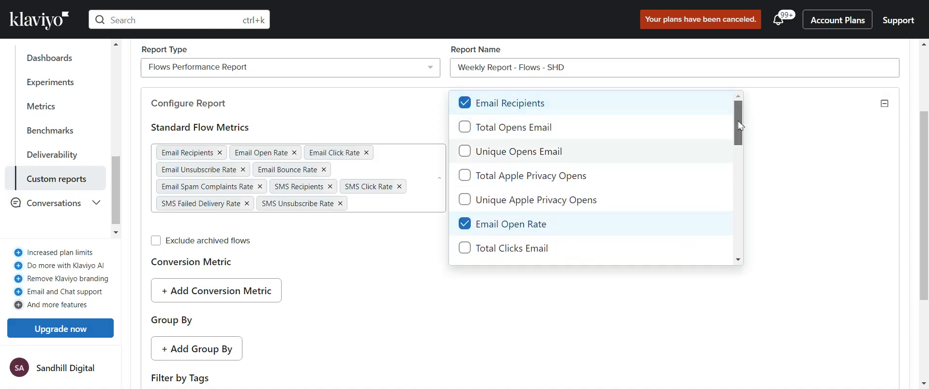
{"action": "left_click_drag", "start_coordinate": [737, 150], "coordinate": [738, 149]}
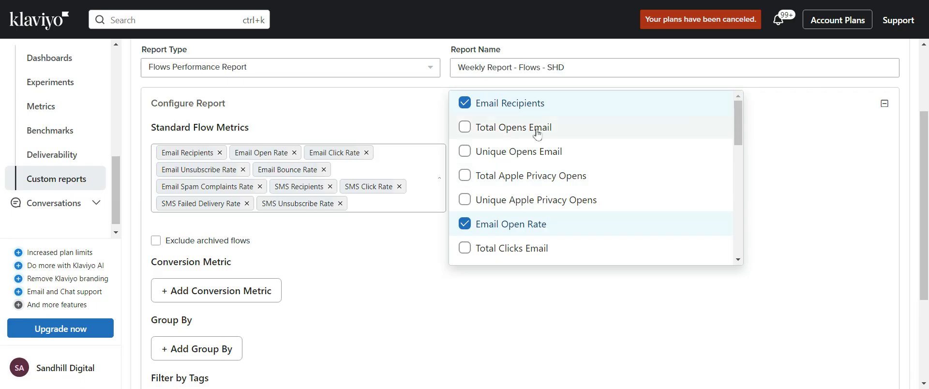
{"action": "left_click_drag", "start_coordinate": [737, 123], "coordinate": [745, 107]}
{"action": "left_click", "coordinate": [847, 167]}
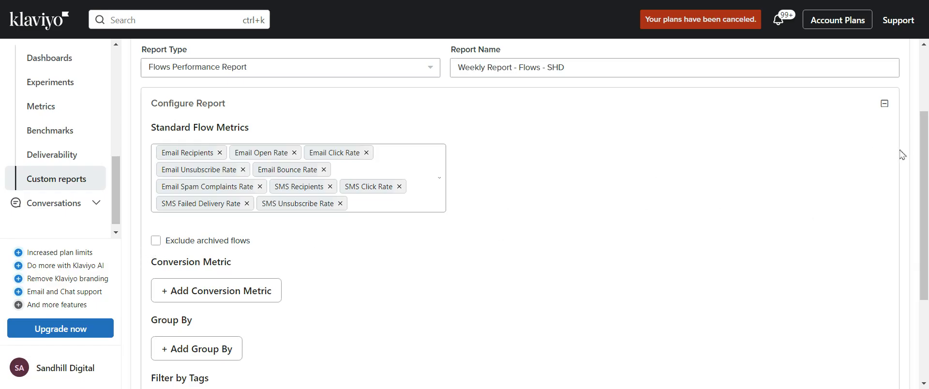
Add a conversion metric row to the report and look through its available measures without choosing one
{"action": "left_click_drag", "start_coordinate": [923, 160], "coordinate": [924, 218]}
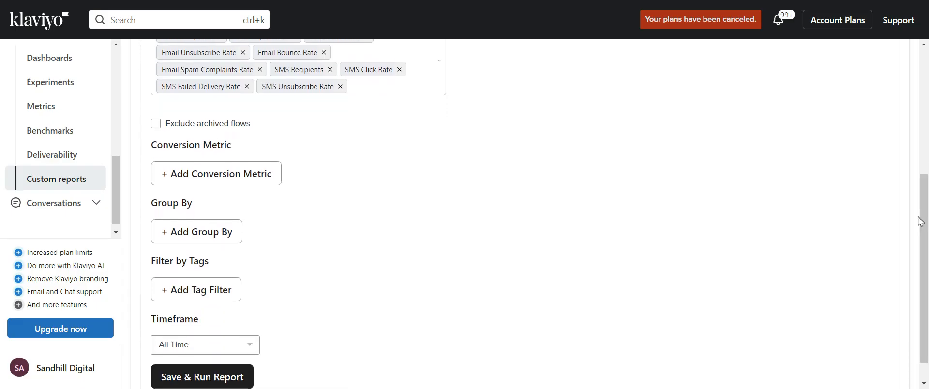
{"action": "left_click", "coordinate": [271, 174]}
{"action": "left_click", "coordinate": [281, 178]}
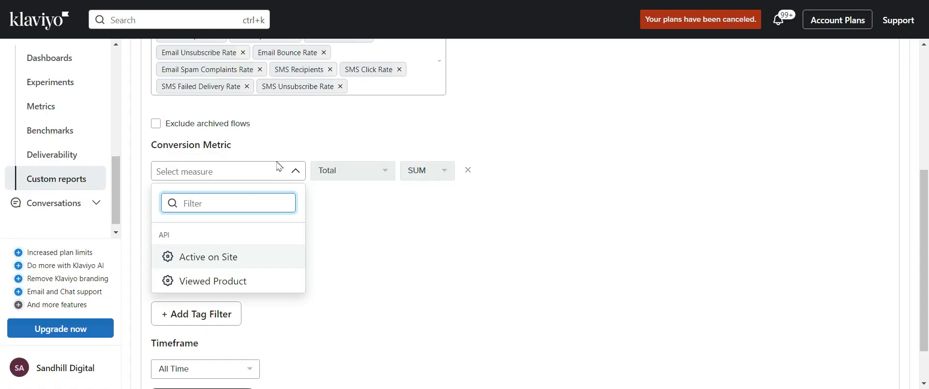
{"action": "left_click", "coordinate": [848, 232]}
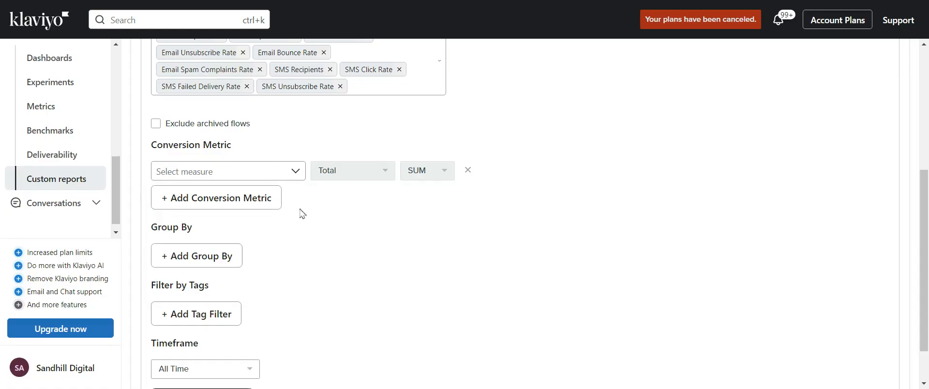
{"action": "left_click", "coordinate": [214, 174]}
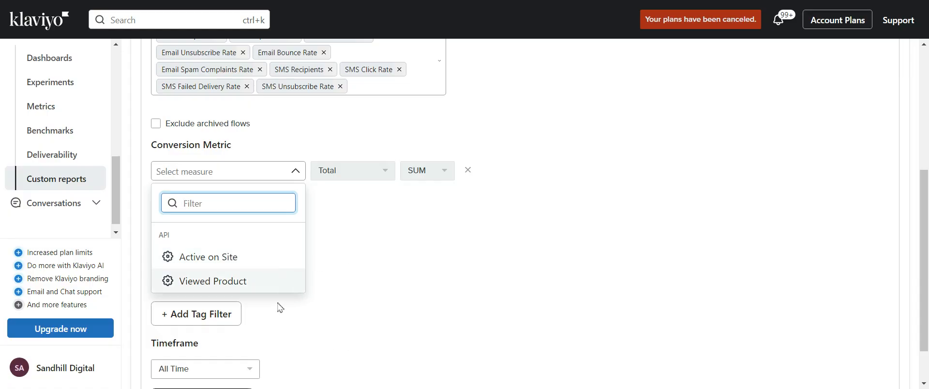
{"action": "left_click", "coordinate": [373, 232]}
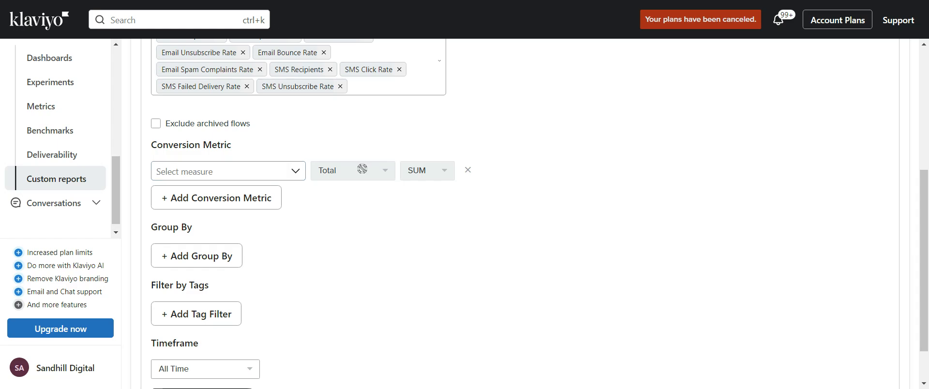
{"action": "left_click", "coordinate": [225, 174]}
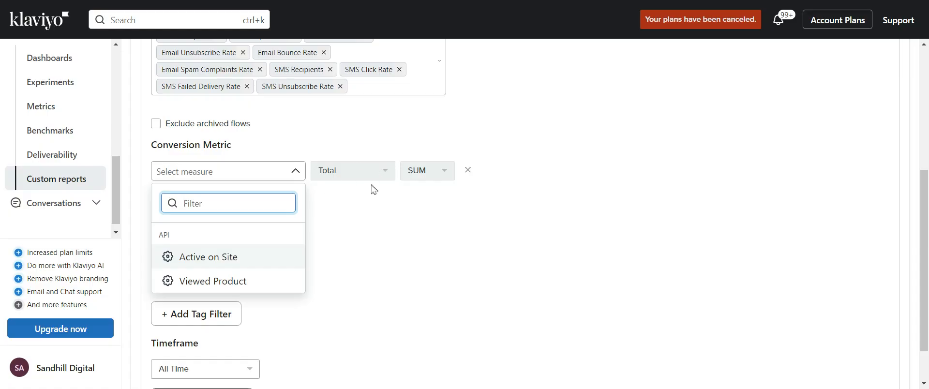
{"action": "left_click", "coordinate": [471, 194]}
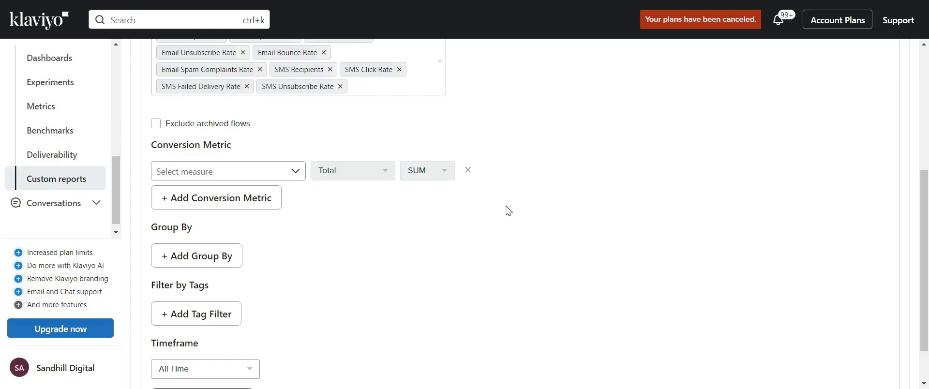
Add a grouping by Flow to the report, checking the other grouping options
{"action": "scroll", "coordinate": [924, 232], "scroll_direction": "down", "scroll_amount": 2}
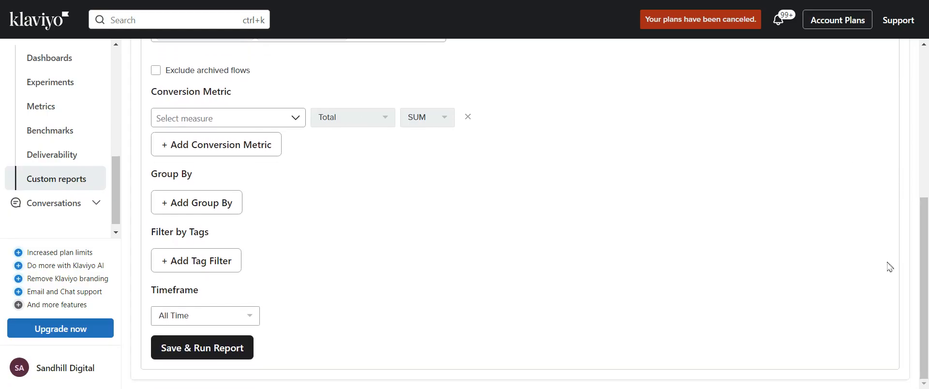
{"action": "left_click", "coordinate": [208, 207]}
{"action": "left_click", "coordinate": [204, 212]}
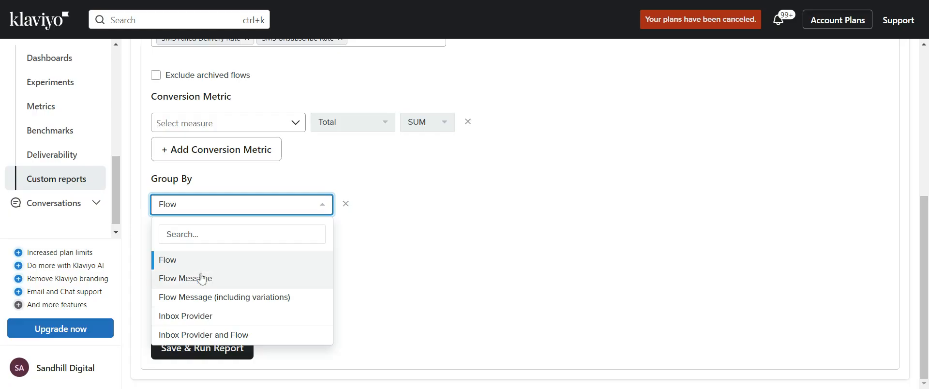
{"action": "left_click", "coordinate": [512, 285]}
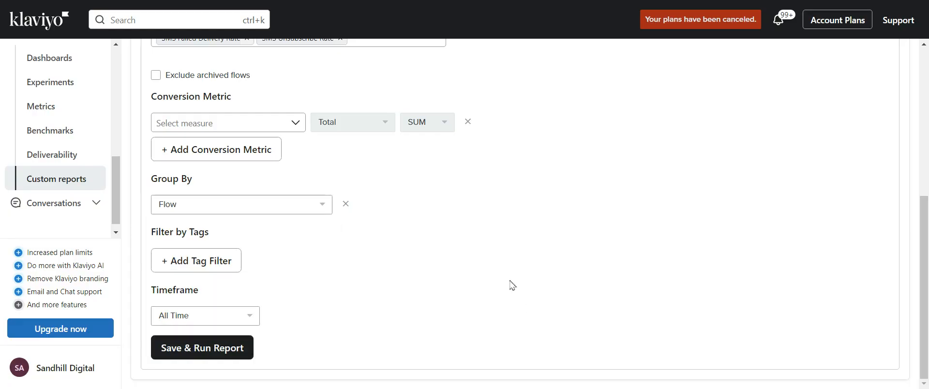
Add a tag filter row to the report and view its tag options without selecting any
{"action": "left_click", "coordinate": [221, 264]}
{"action": "left_click", "coordinate": [259, 263]}
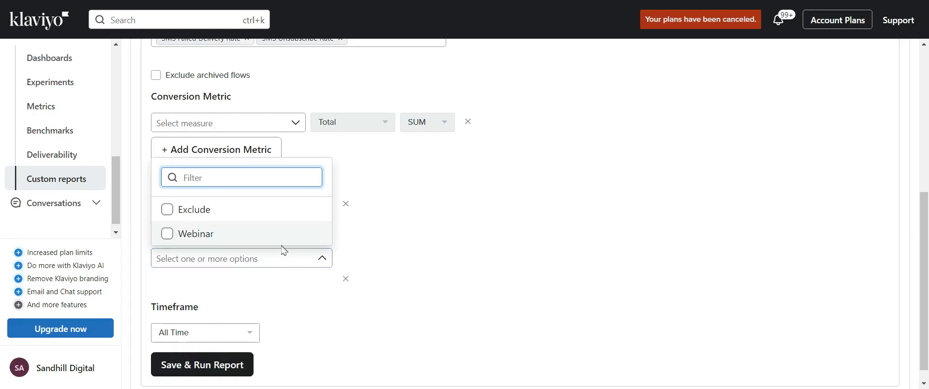
{"action": "left_click", "coordinate": [371, 240]}
Set the report timeframe to Custom and check the start date calendar without picking dates
{"action": "left_click", "coordinate": [218, 334]}
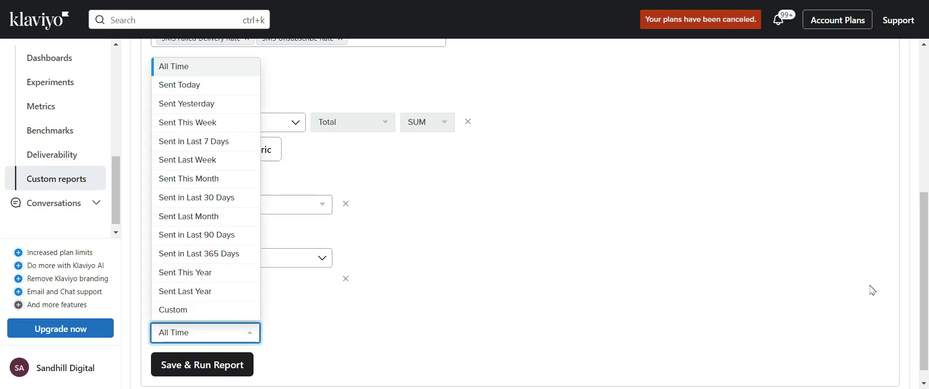
{"action": "scroll", "coordinate": [924, 280], "scroll_direction": "down", "scroll_amount": 1}
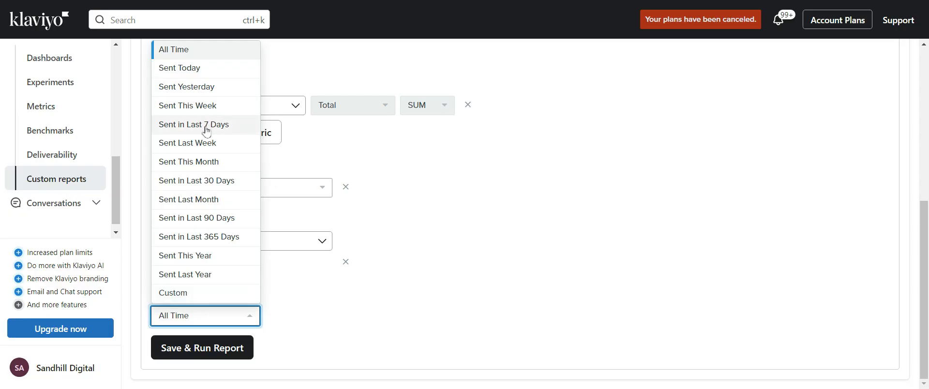
{"action": "left_click", "coordinate": [183, 292]}
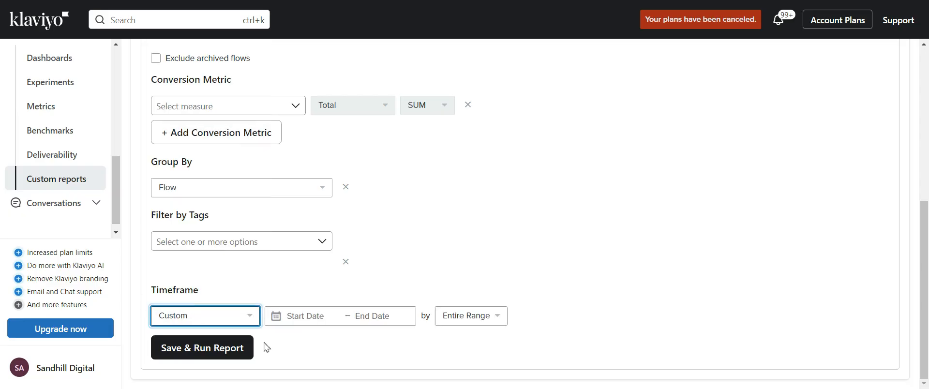
{"action": "left_click", "coordinate": [312, 317]}
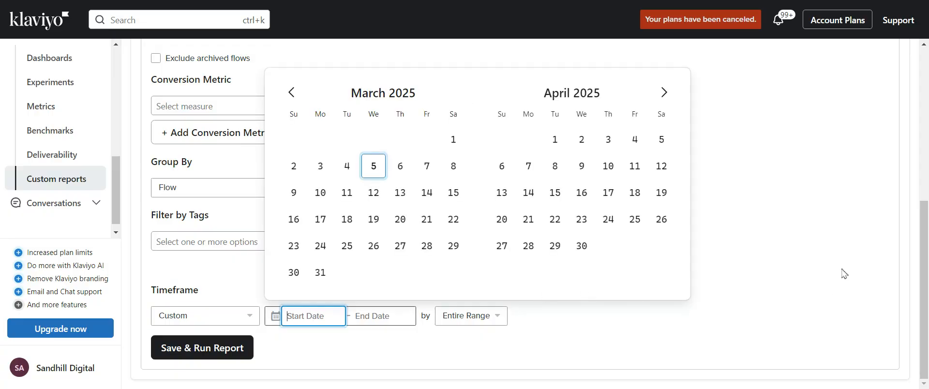
{"action": "left_click", "coordinate": [925, 233]}
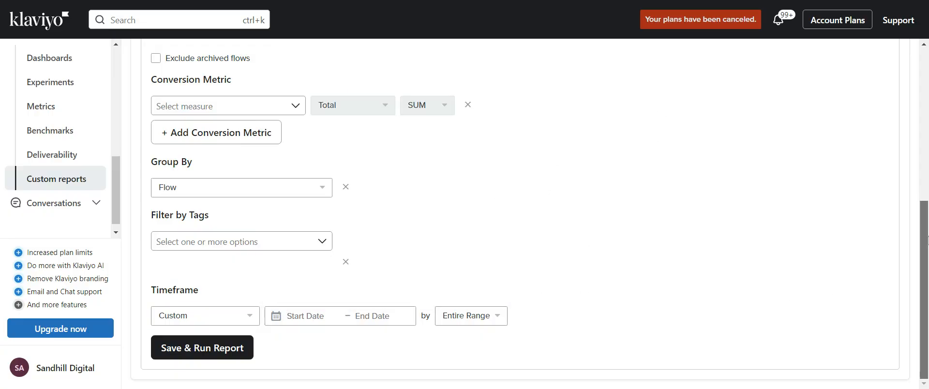